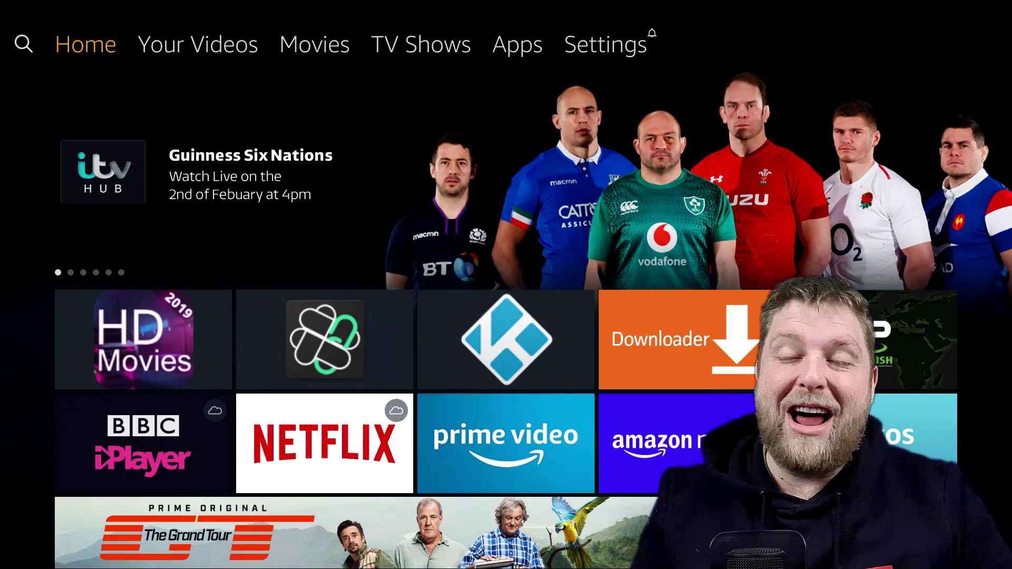
# Go to Settings, briefly entering Equipment Control and backing out
pyautogui.press('Right')
pyautogui.press('Right')
pyautogui.press('Right')
pyautogui.press('Right')
pyautogui.press('Right')
pyautogui.press('Down')
pyautogui.press('Right')
pyautogui.press('Right')
pyautogui.press('Right')
pyautogui.press('Right')
pyautogui.press('Return')
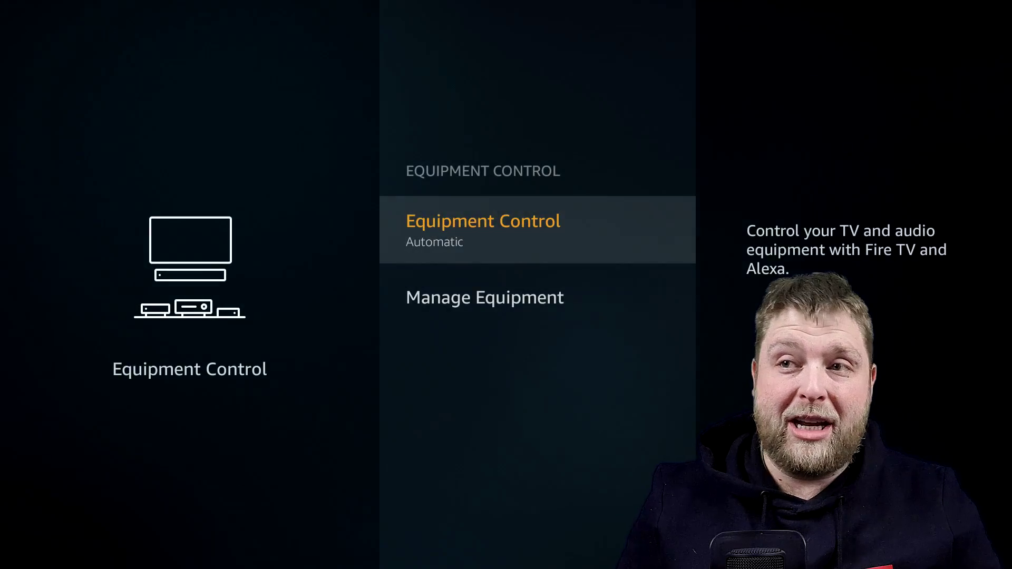
pyautogui.press('Escape')
# Open Applications > Manage Installed Applications and move down the app list
pyautogui.press('Left')
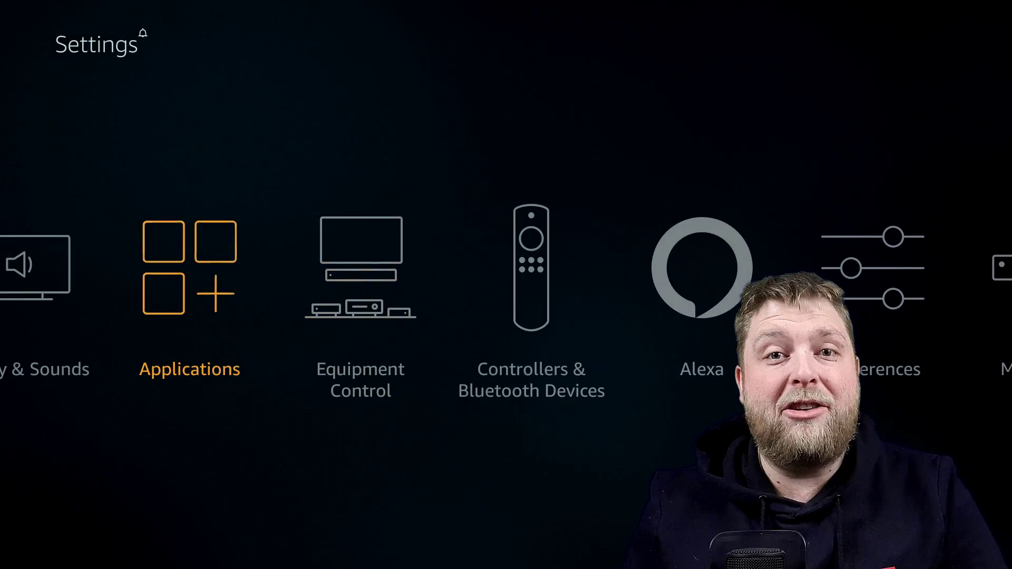
pyautogui.press('Return')
pyautogui.press('Down')
pyautogui.press('Down')
pyautogui.press('Down')
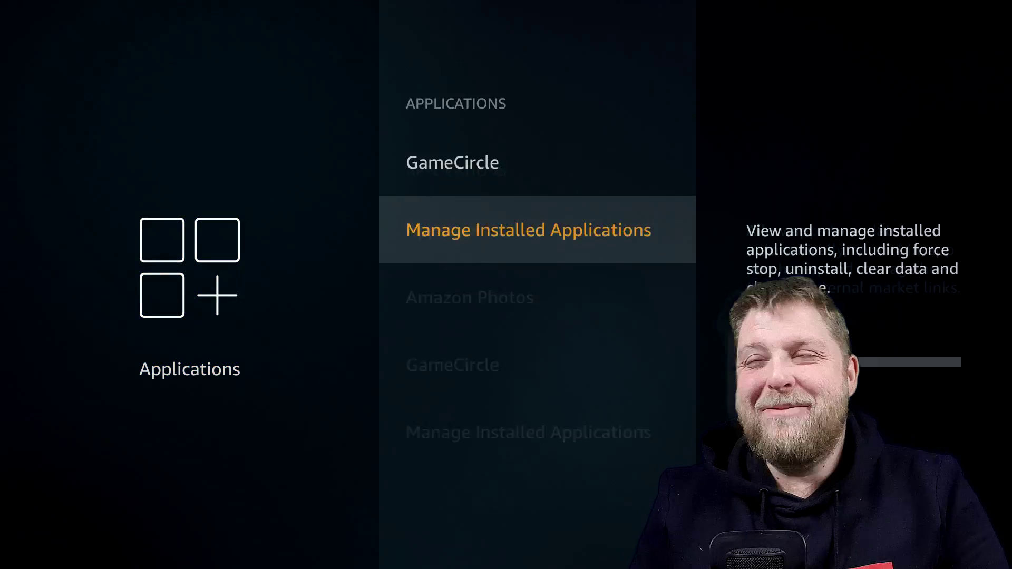
pyautogui.press('Return')
pyautogui.press('Down')
pyautogui.press('Down')
pyautogui.press('Down')
pyautogui.press('Down')
pyautogui.press('Down')
pyautogui.press('Down')
pyautogui.press('Down')
pyautogui.press('Down')
pyautogui.press('Down')
pyautogui.press('Down')
pyautogui.press('Down')
pyautogui.press('Down')
pyautogui.press('Down')
pyautogui.press('Down')
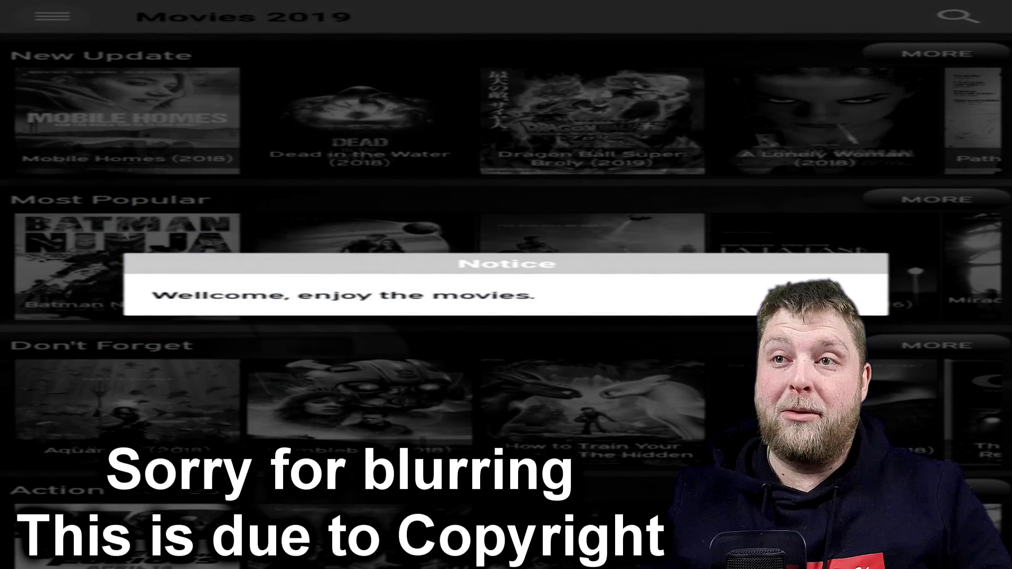
# Dismiss the Movies 2019 welcome notice and exit back to Manage Installed Applications
pyautogui.press('Escape')
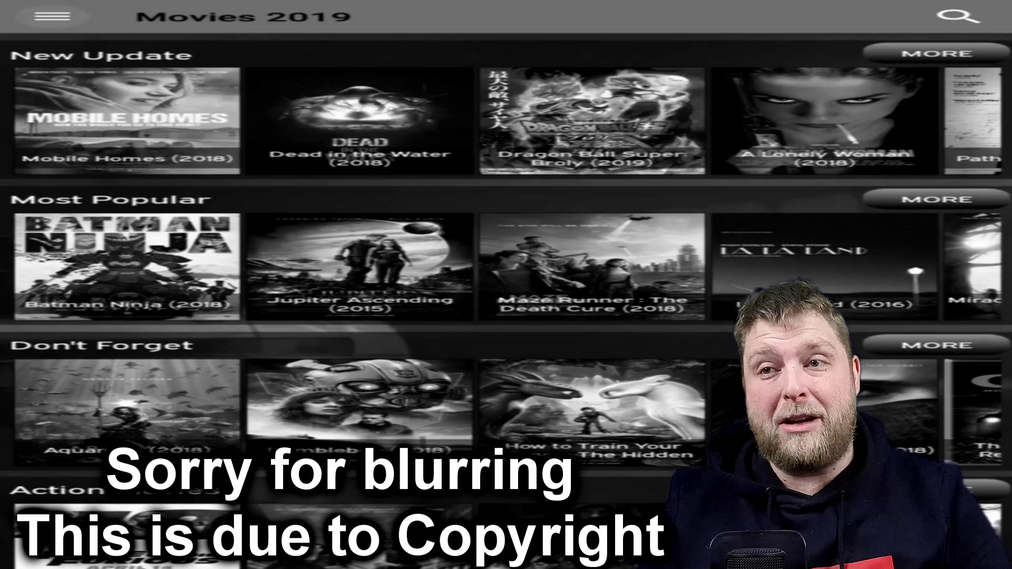
pyautogui.press('Escape')
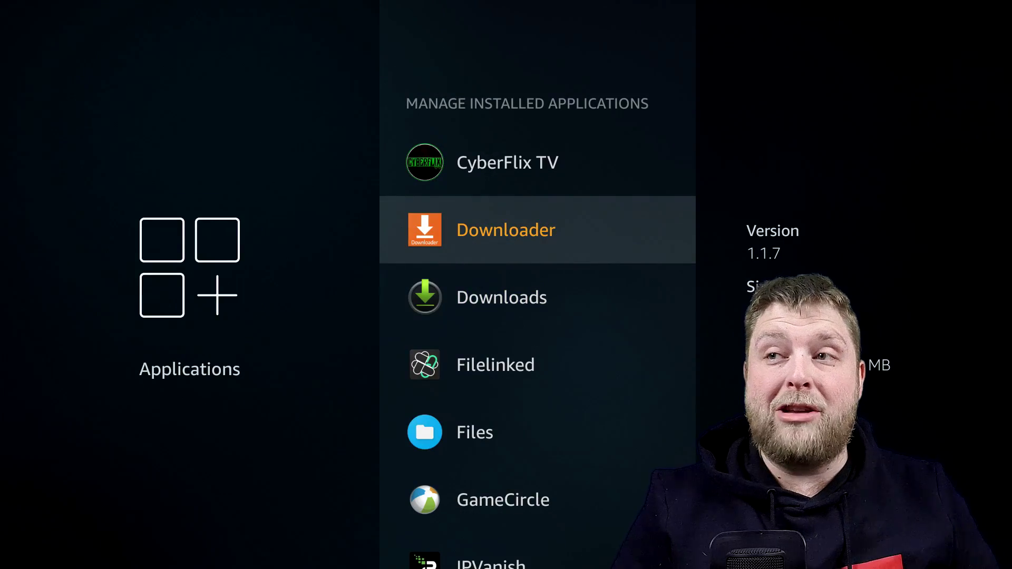
# Return Home, open Search and enter 'Dow' on the on-screen keyboard
pyautogui.press('Escape')
pyautogui.press('Escape')
pyautogui.press('Escape')
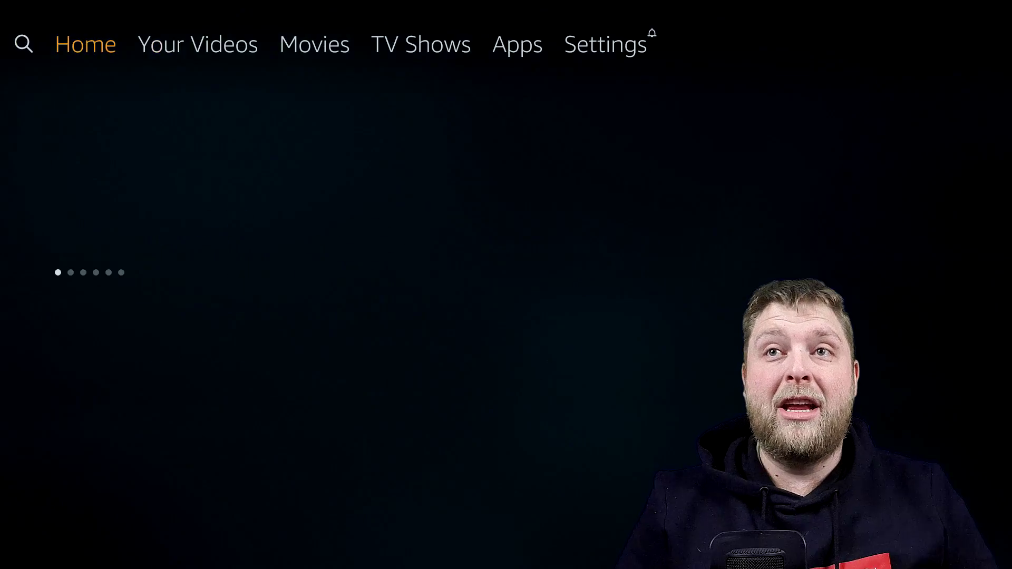
pyautogui.press('Left')
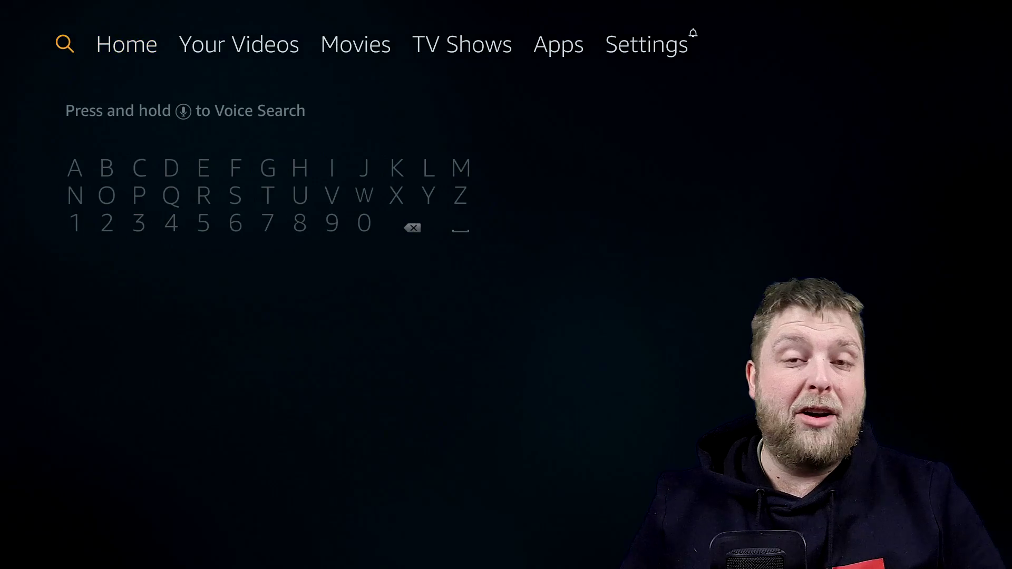
pyautogui.press('Down')
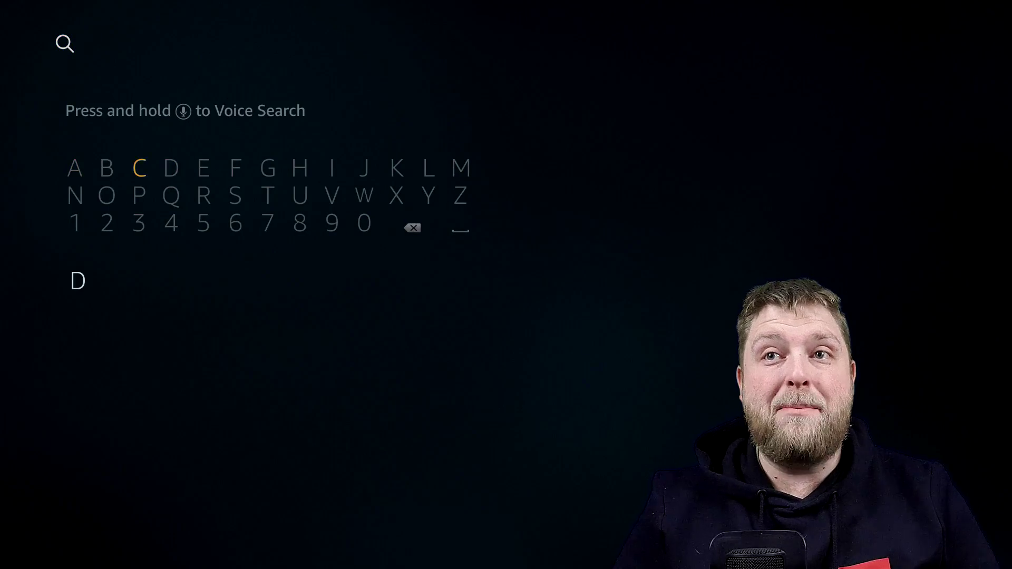
pyautogui.press('Left')
pyautogui.press('Down')
pyautogui.press('Return')
pyautogui.press('Left')
pyautogui.press('Left')
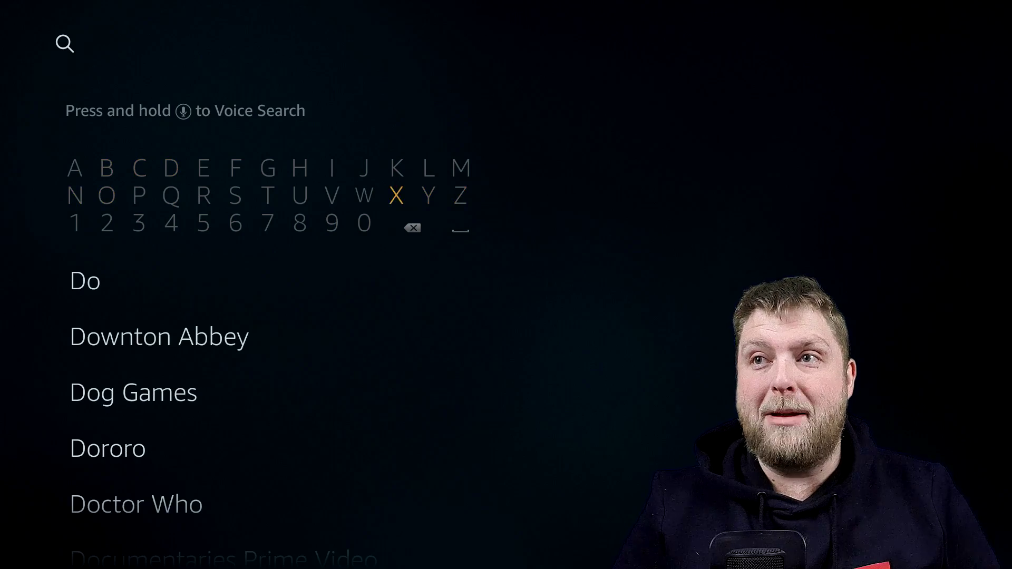
pyautogui.press('Left')
pyautogui.press('Return')
# Open the Downloader search results, then move to Settings in the top menu
pyautogui.press('Down')
pyautogui.press('Down')
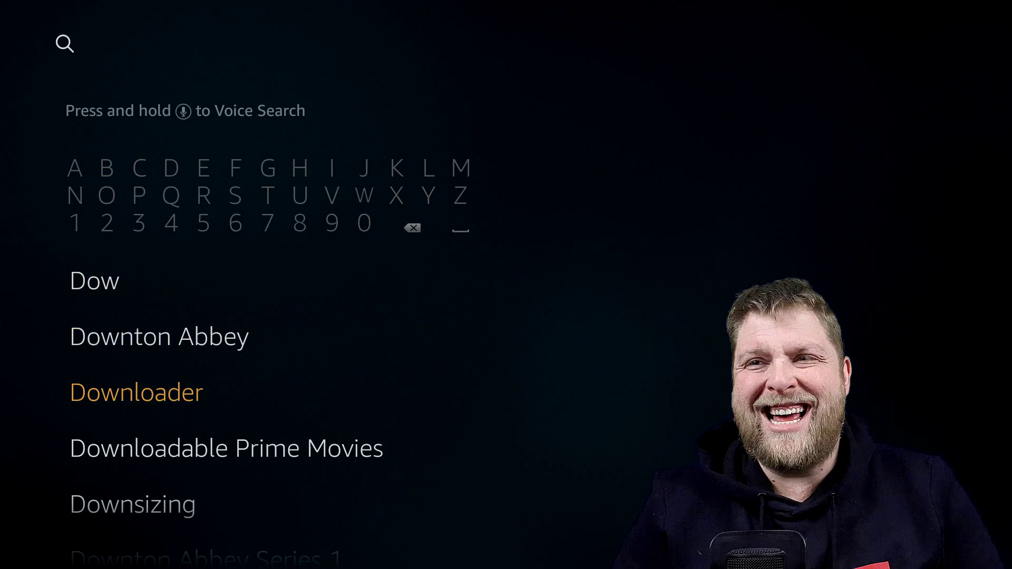
pyautogui.press('Return')
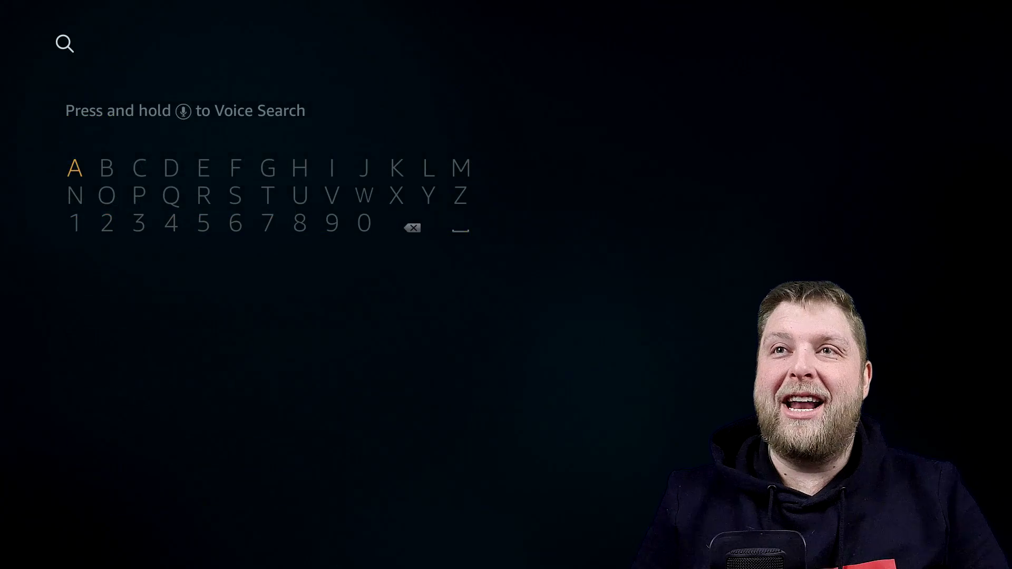
pyautogui.press('Up')
pyautogui.press('Right')
pyautogui.press('Right')
pyautogui.press('Right')
pyautogui.press('Right')
pyautogui.press('Right')
pyautogui.press('Right')
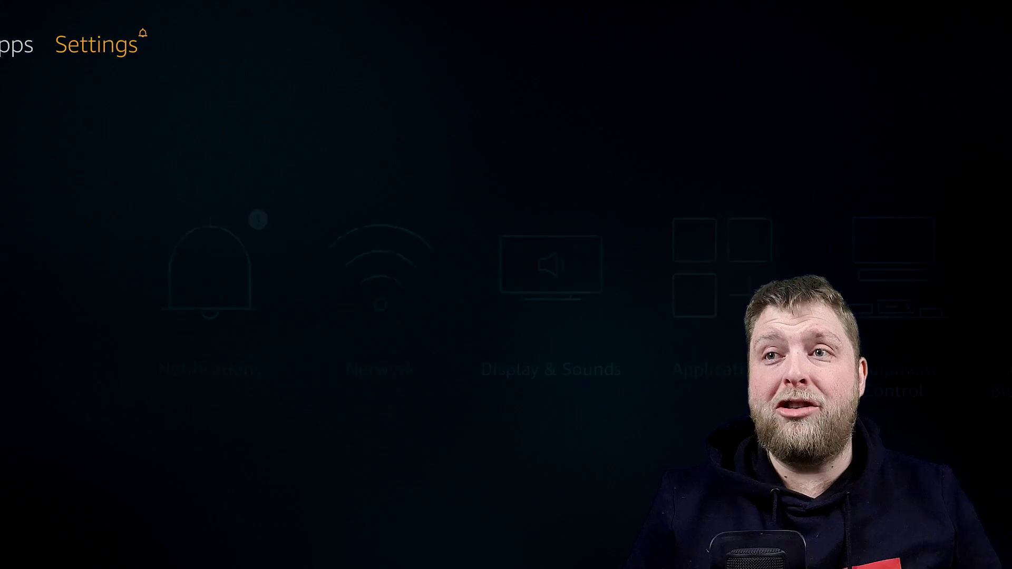
# Launch Downloader via Applications > Manage Installed Applications, then move toward its settings
pyautogui.press('Down')
pyautogui.press('Right')
pyautogui.press('Right')
pyautogui.press('Right')
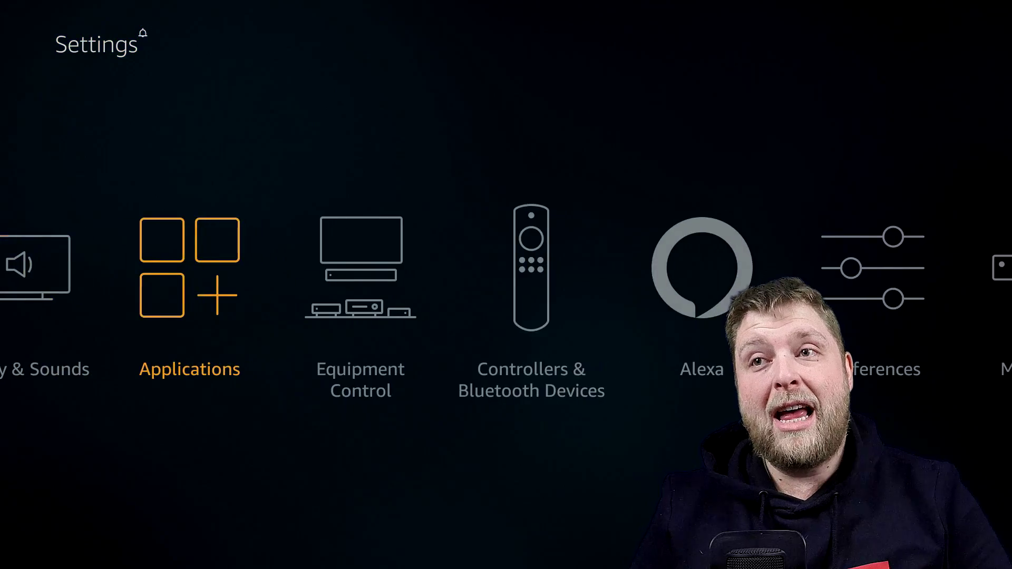
pyautogui.press('Return')
pyautogui.press('Down')
pyautogui.press('Down')
pyautogui.press('Down')
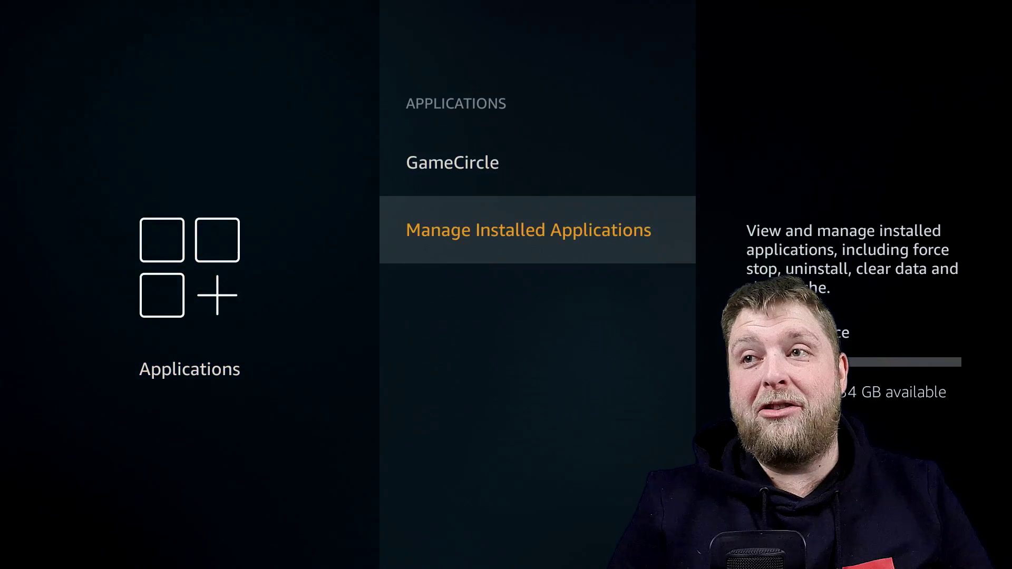
pyautogui.press('Return')
pyautogui.press('Down')
pyautogui.press('Down')
pyautogui.press('Down')
pyautogui.press('Down')
pyautogui.press('Down')
pyautogui.press('Down')
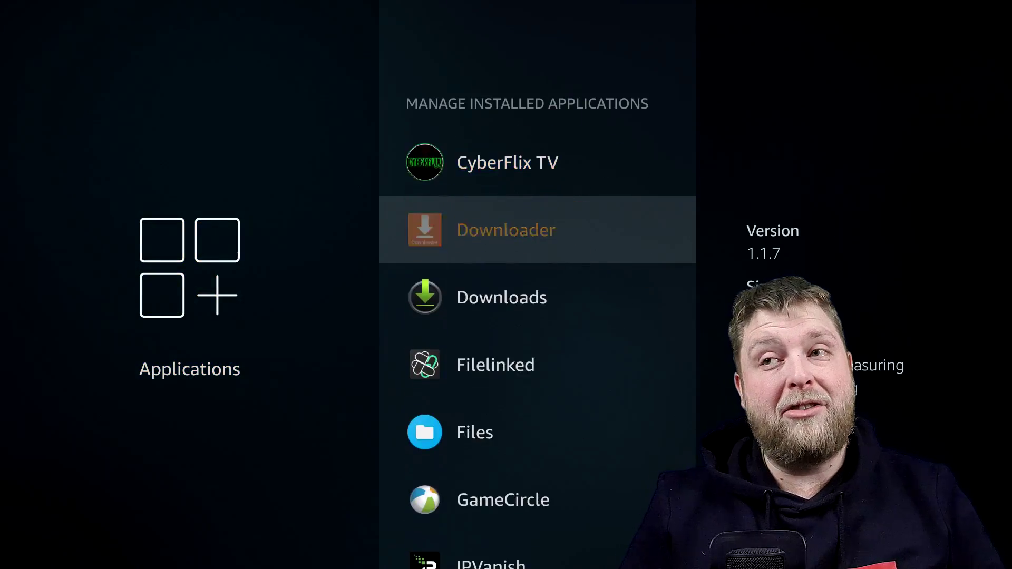
pyautogui.press('Return')
pyautogui.press('Down')
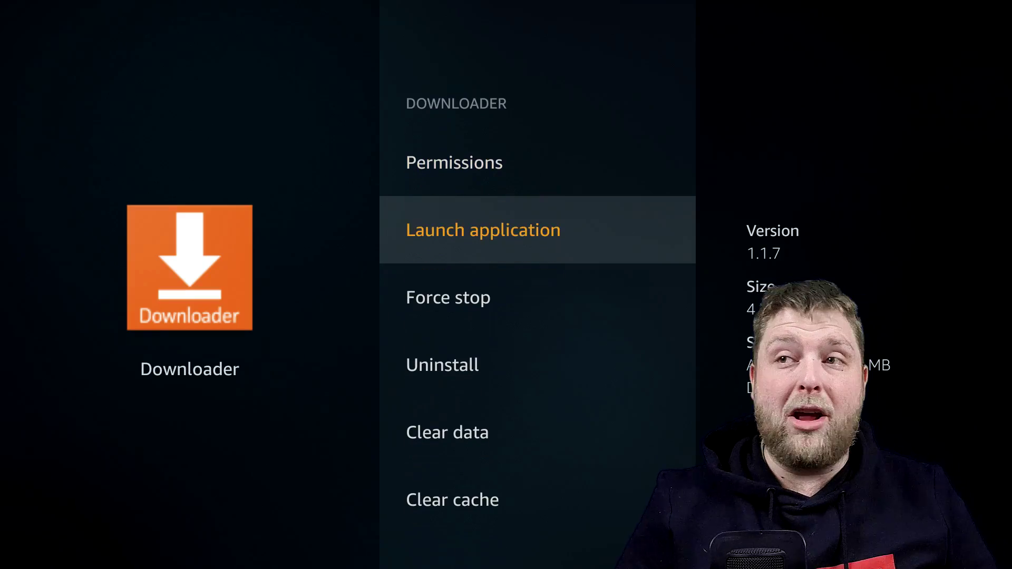
pyautogui.press('Return')
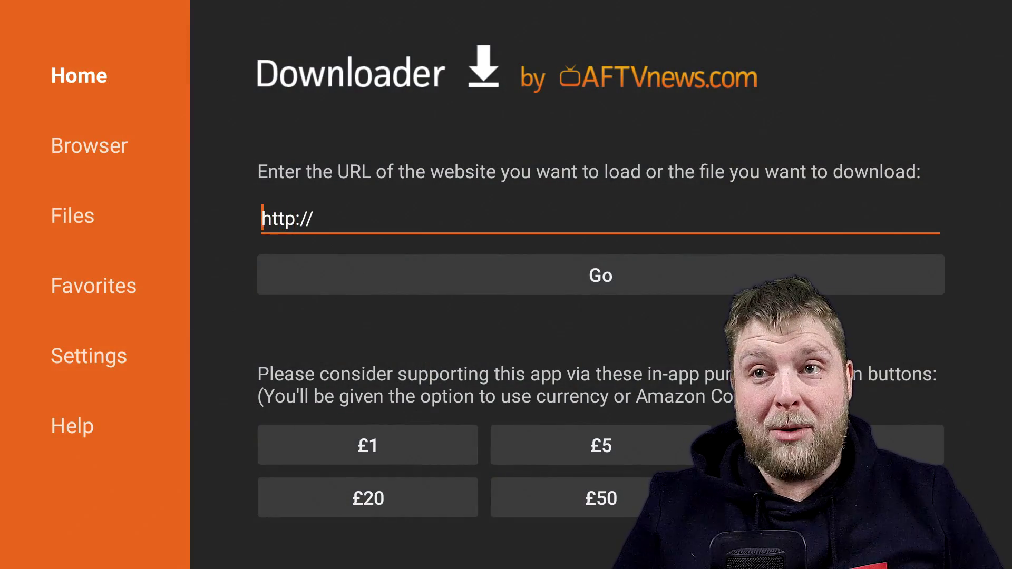
pyautogui.press('Left')
pyautogui.press('Down')
pyautogui.press('Down')
# Enable JavaScript in Downloader's settings, accepting the warning
pyautogui.press('Return')
pyautogui.press('Right')
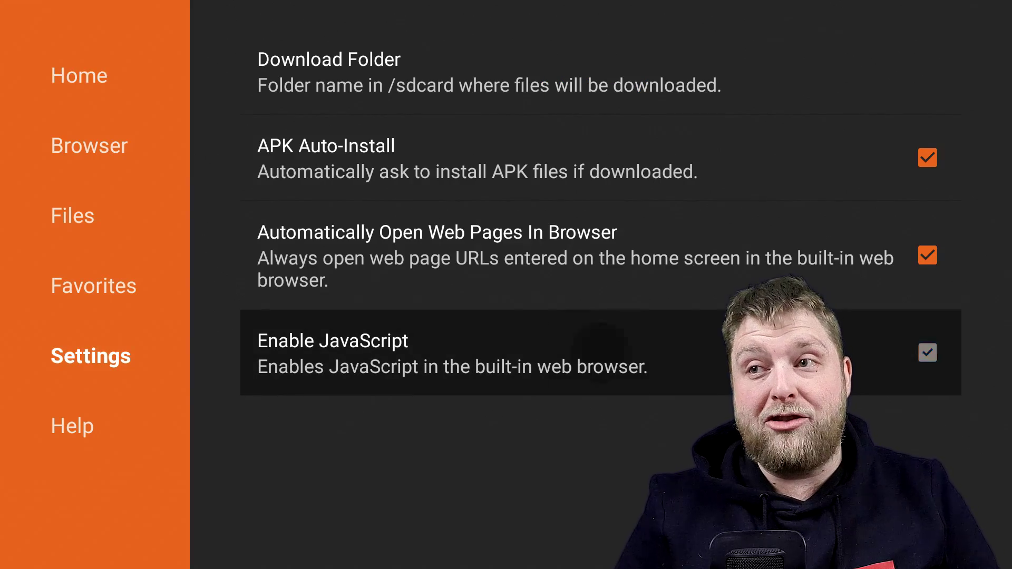
pyautogui.press('Return')
pyautogui.press('Right')
pyautogui.press('Return')
pyautogui.press('Left')
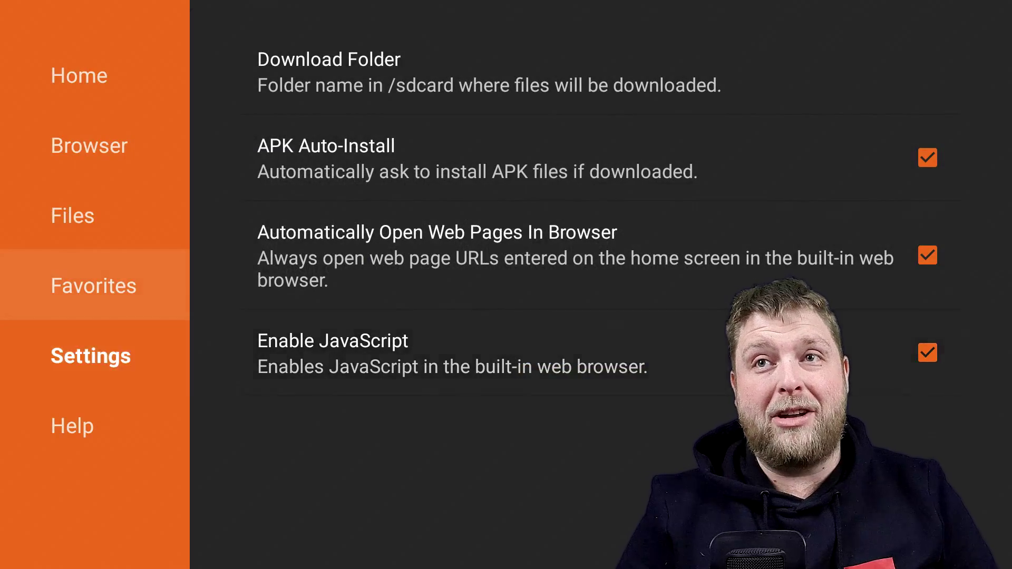
pyautogui.press('Up')
pyautogui.press('Up')
pyautogui.press('Up')
pyautogui.press('Up')
pyautogui.press('Return')
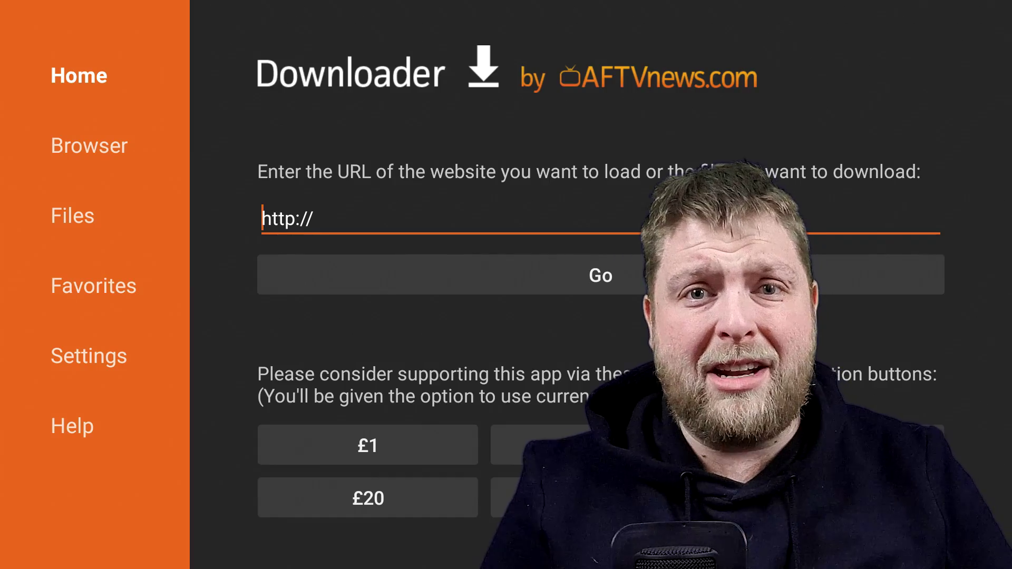
# Enter letscrackon.org in the URL field and load the site
pyautogui.press('Right')
pyautogui.press('Right')
pyautogui.press('Right')
pyautogui.press('Right')
pyautogui.press('Right')
pyautogui.press('Right')
pyautogui.press('Right')
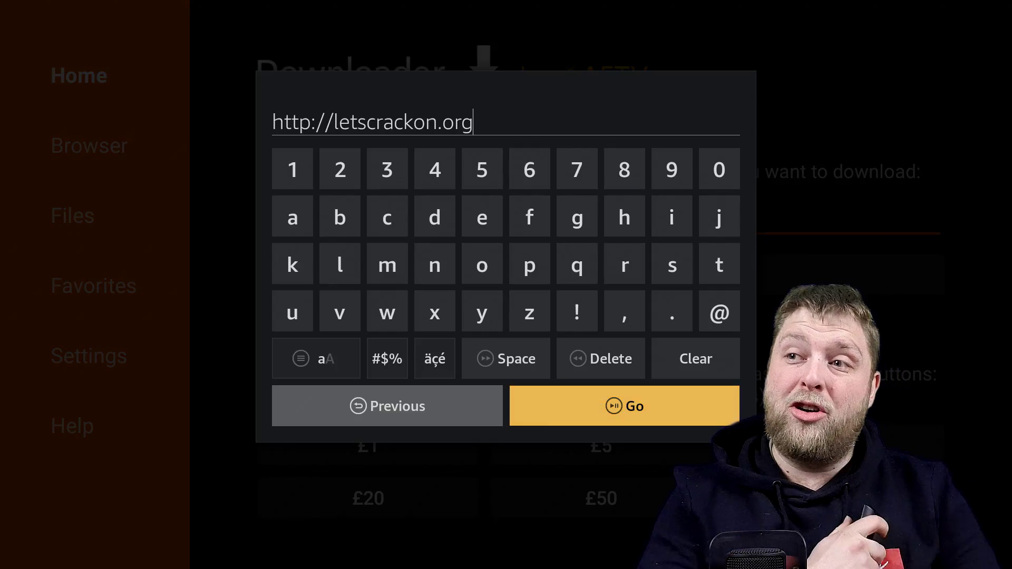
pyautogui.press('Return')
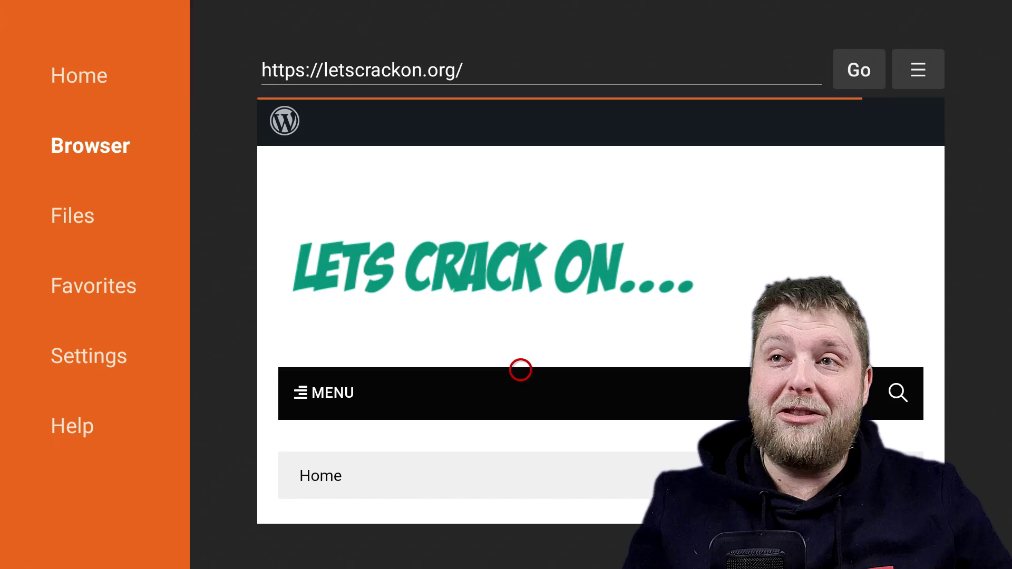
# Open the Downloads page from the Lets Crack On site menu
pyautogui.click(319, 389)
pyautogui.click(319, 344)
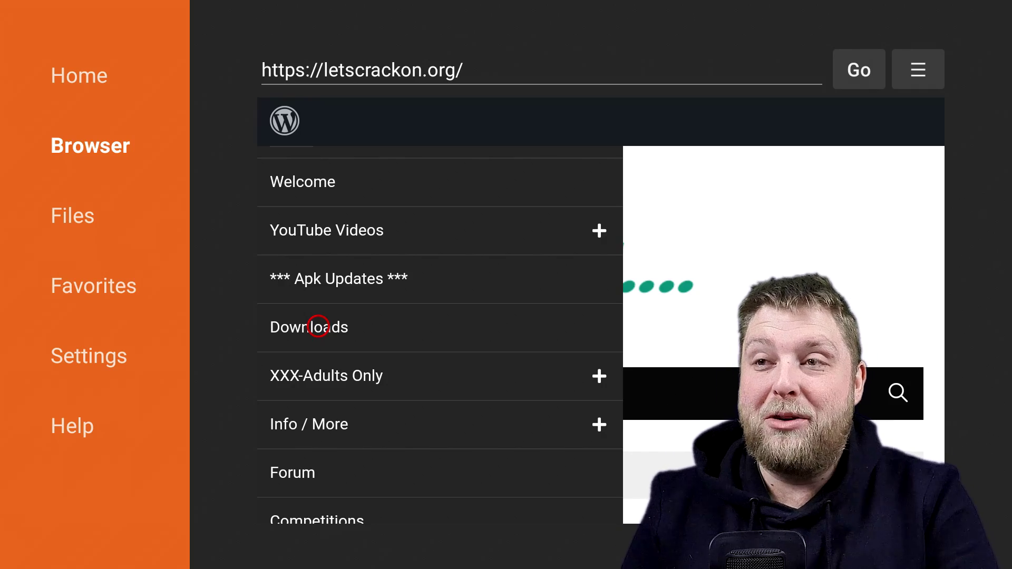
pyautogui.click(318, 326)
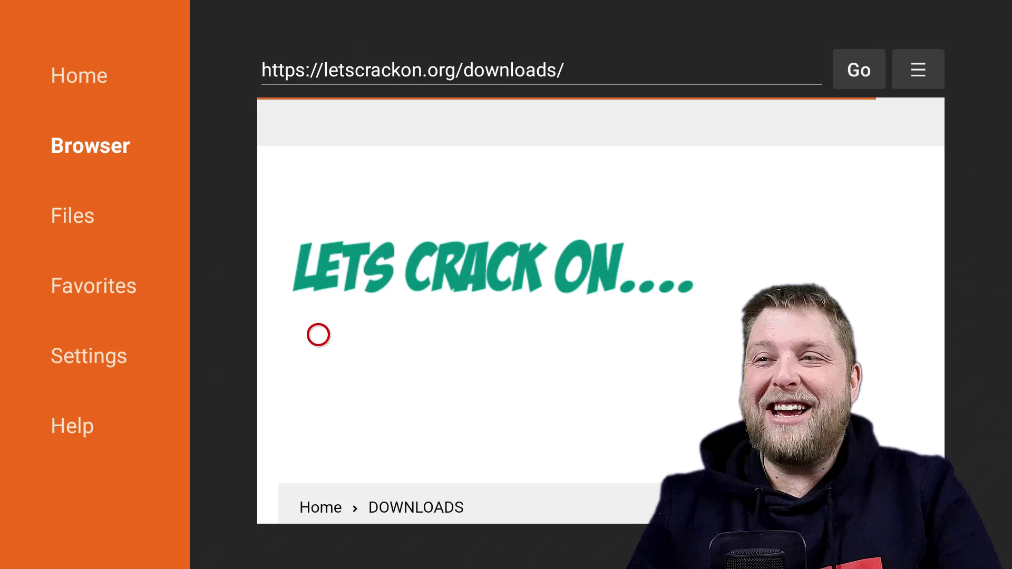
# Scroll the downloads list and download Set Orientation Apk
pyautogui.scroll(-5, 319, 387)
pyautogui.scroll(-10, 319, 504)
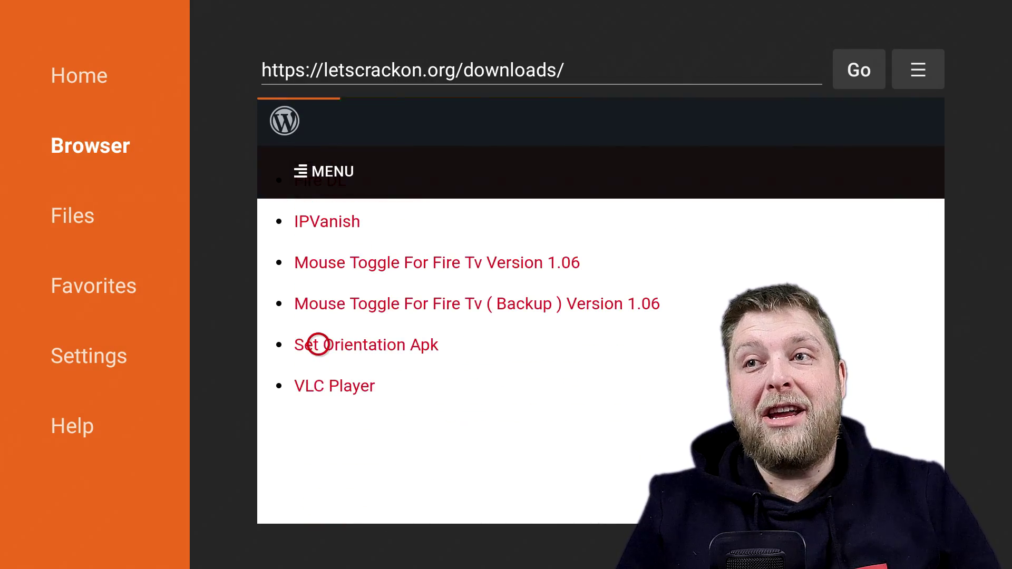
pyautogui.scroll(8, 319, 119)
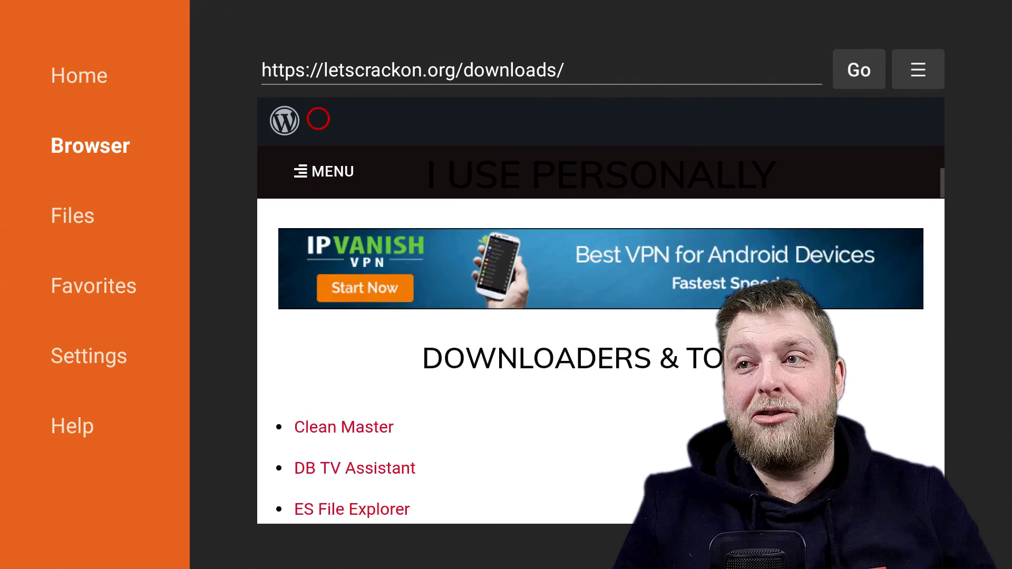
pyautogui.scroll(-3, 318, 401)
pyautogui.scroll(-5, 319, 501)
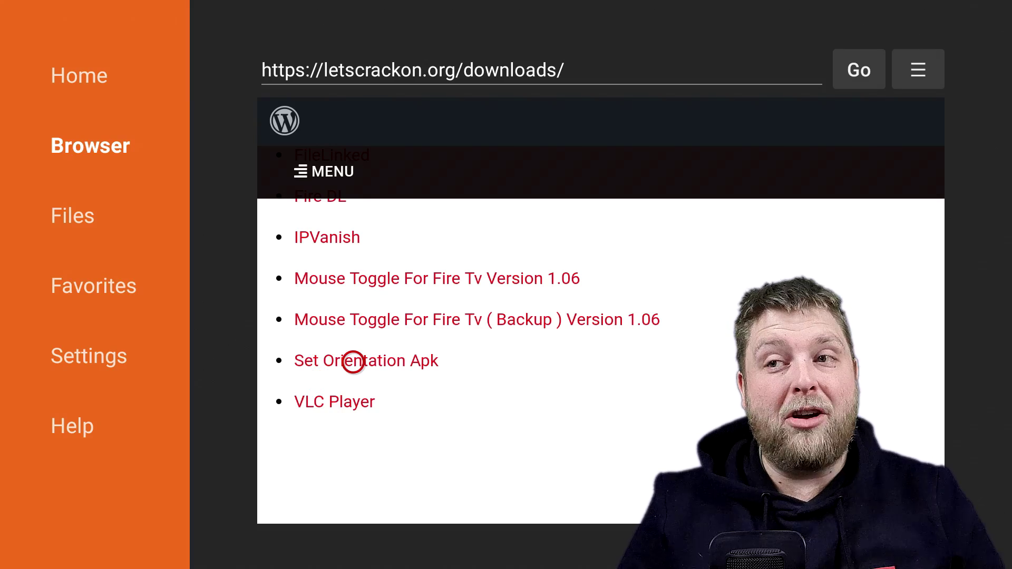
pyautogui.click(353, 363)
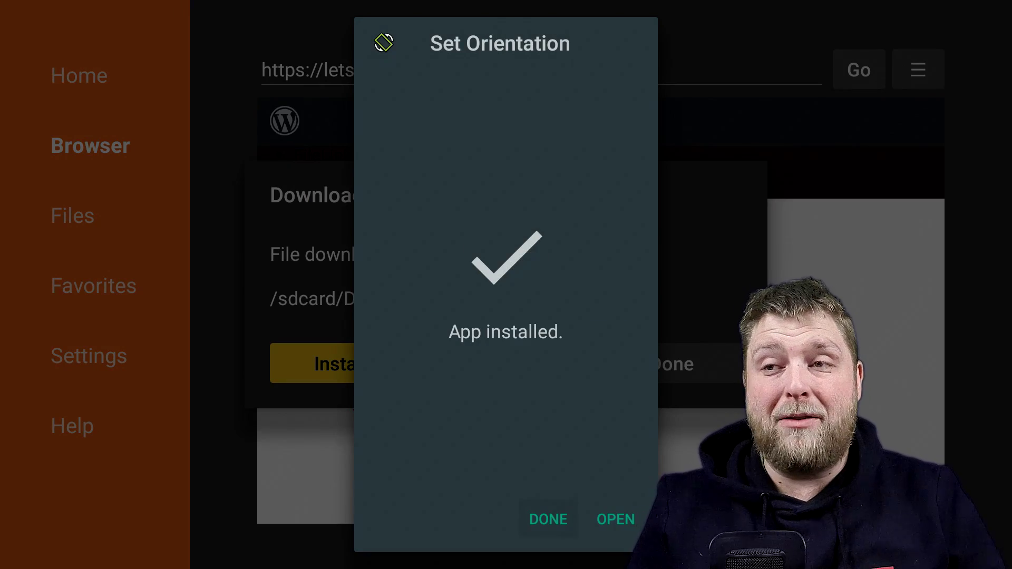
# Close the installer with DONE and delete the downloaded installer file
pyautogui.press('Return')
pyautogui.press('Right')
pyautogui.press('Return')
pyautogui.press('Left')
pyautogui.press('Return')
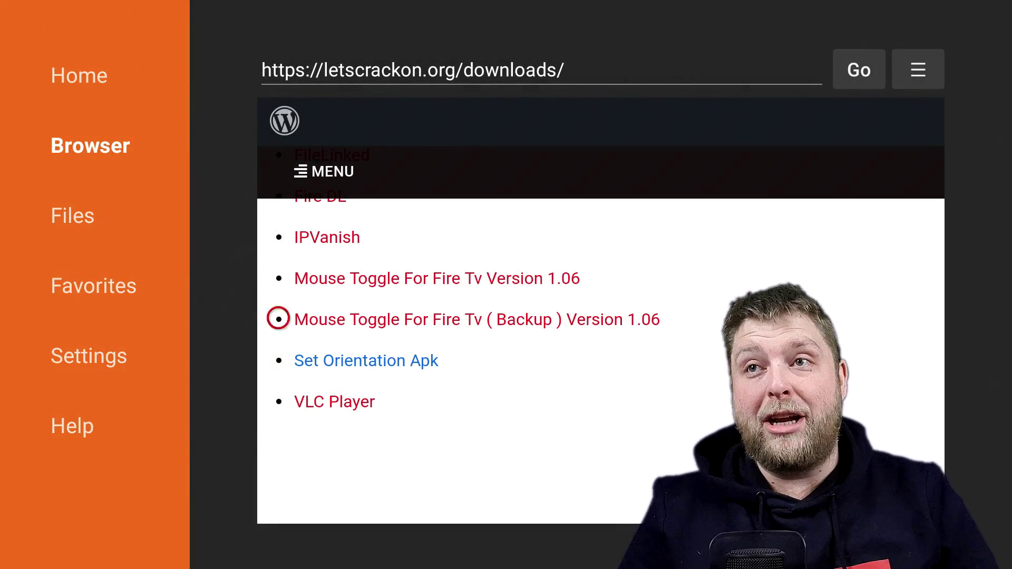
# Scroll back up and return to Downloader's Home page
pyautogui.scroll(10, 280, 120)
pyautogui.scroll(5, 280, 119)
pyautogui.press('Escape')
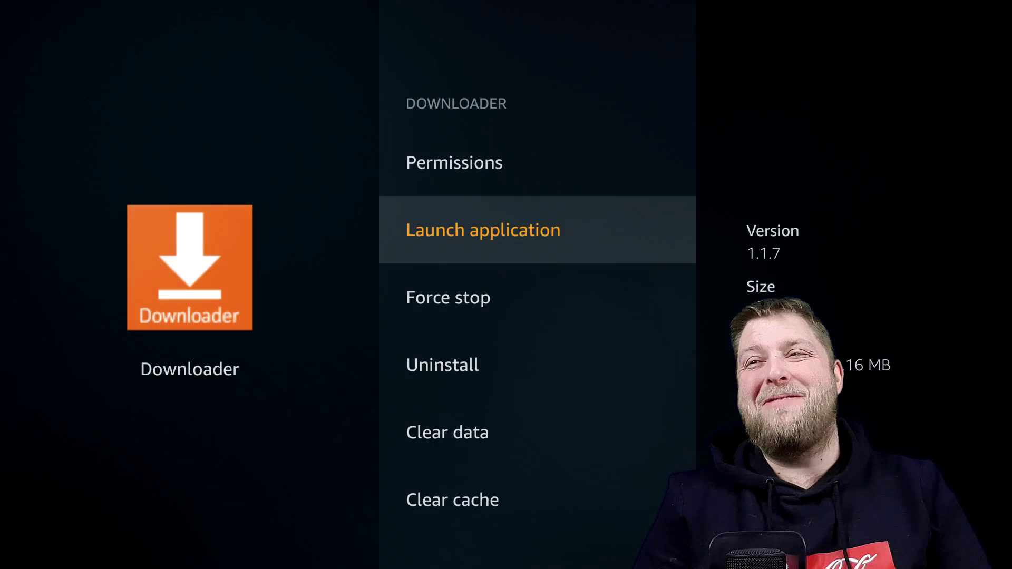
# Launch Set Orientation from the Manage Installed Applications list
pyautogui.press('Escape')
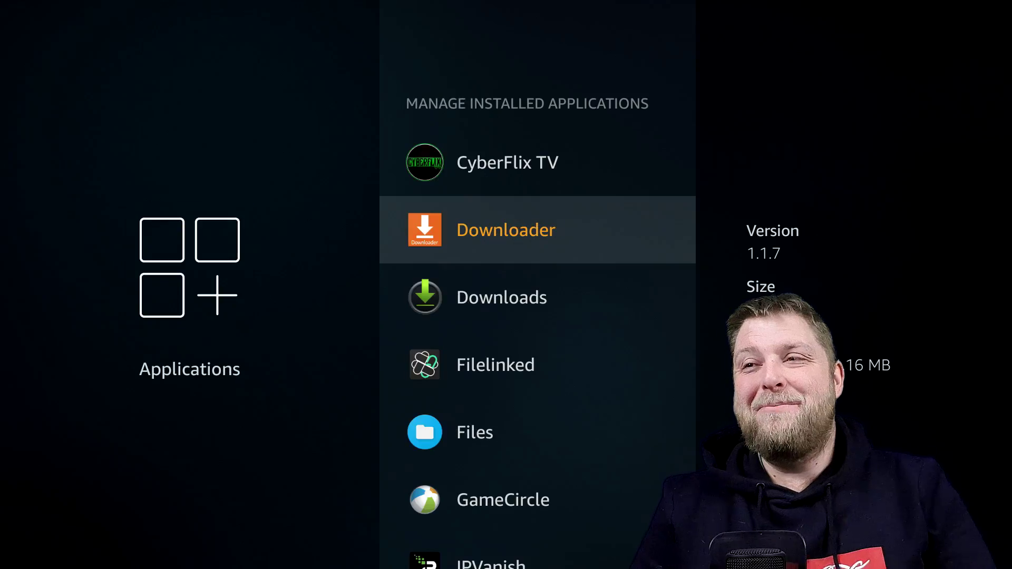
pyautogui.press('Down')
pyautogui.press('Down')
pyautogui.press('Down')
pyautogui.press('Down')
pyautogui.press('Down')
pyautogui.press('Down')
pyautogui.press('Down')
pyautogui.press('Down')
pyautogui.press('Down')
pyautogui.press('Down')
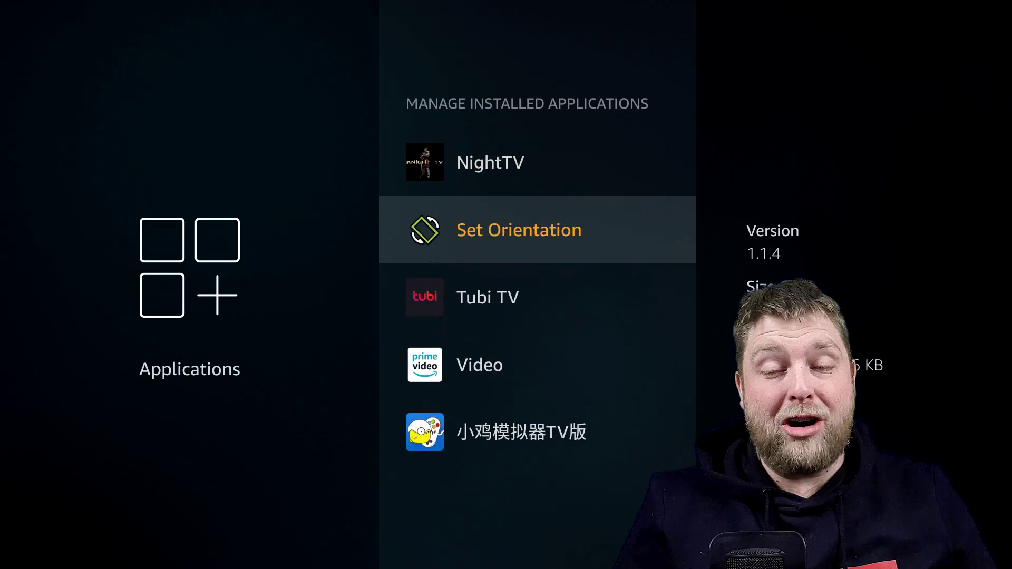
pyautogui.press('Return')
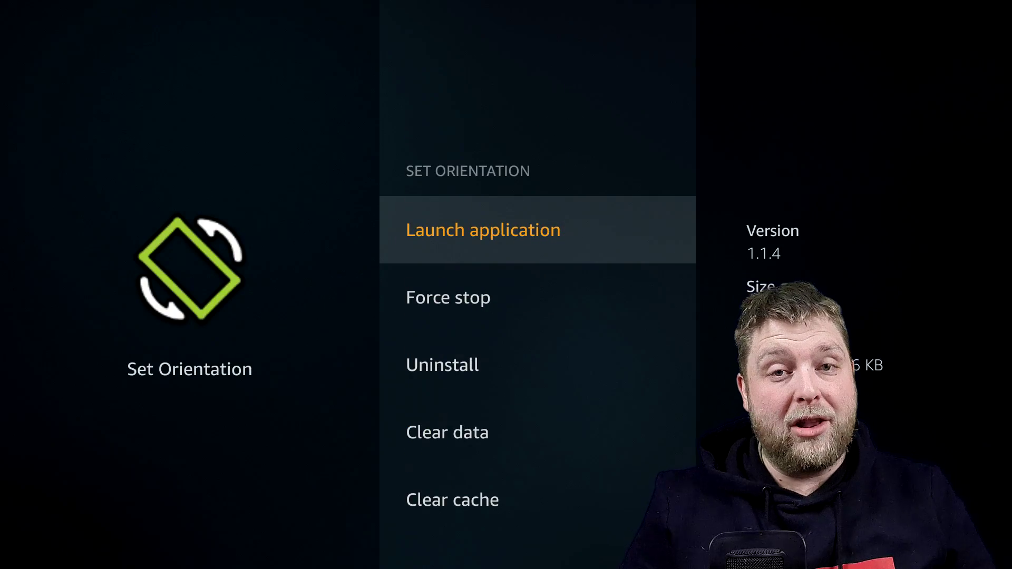
pyautogui.press('Return')
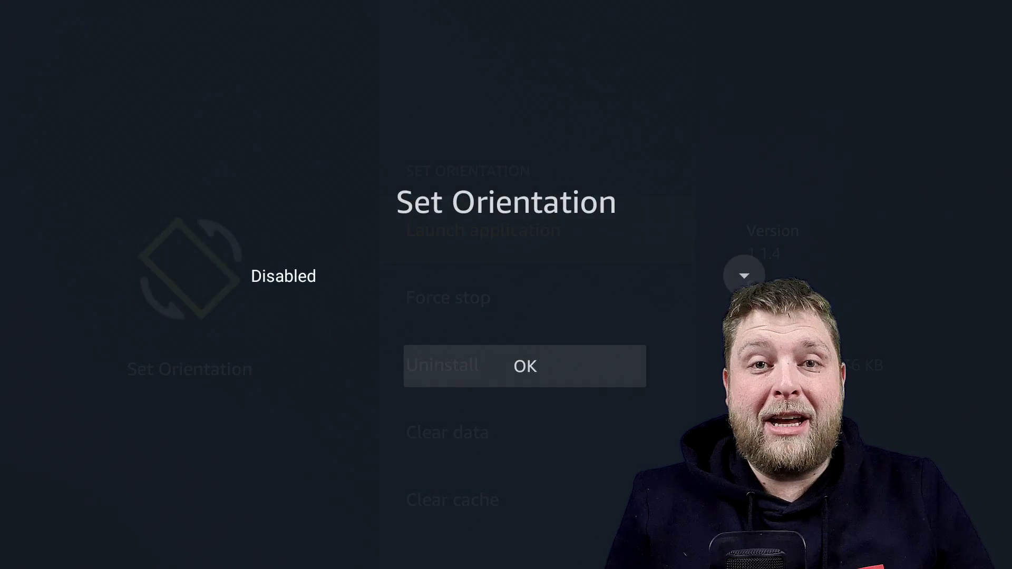
# Set the orientation mode to Landscape and confirm it with OK
pyautogui.press('Up')
pyautogui.press('Return')
pyautogui.press('Down')
pyautogui.press('Down')
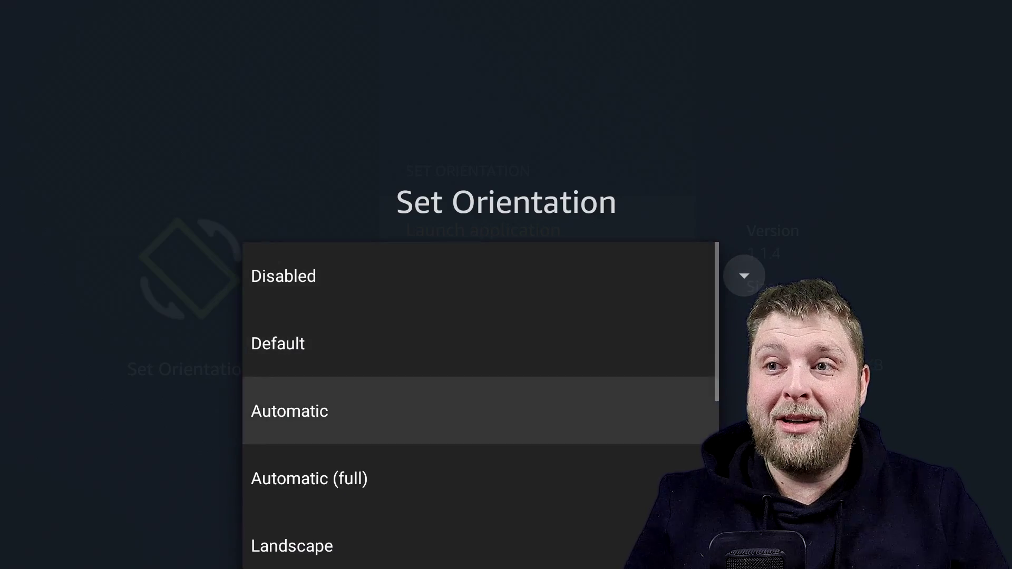
pyautogui.press('Down')
pyautogui.press('Down')
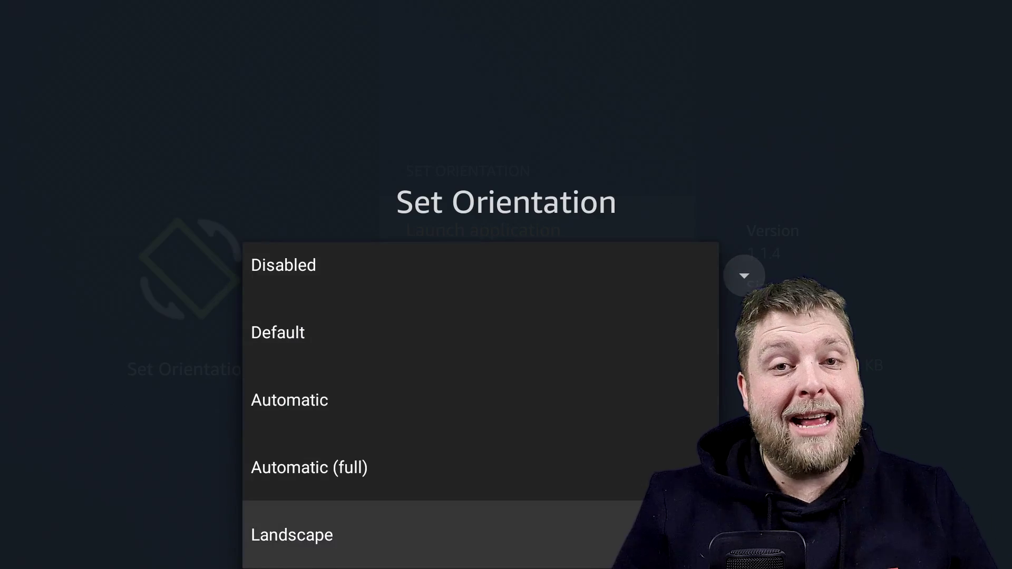
pyautogui.press('Return')
pyautogui.press('Up')
pyautogui.press('Return')
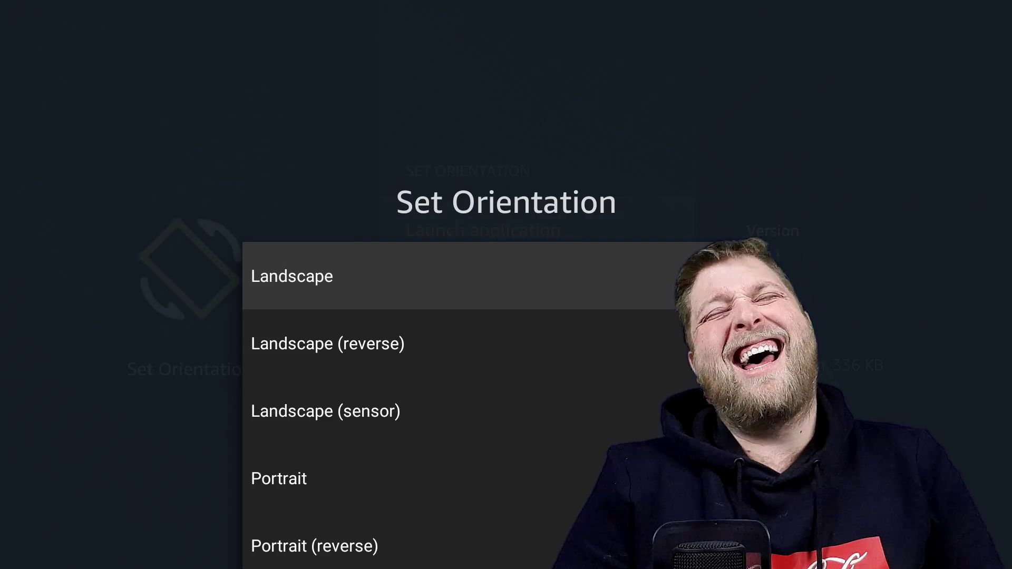
pyautogui.press('Return')
pyautogui.press('Down')
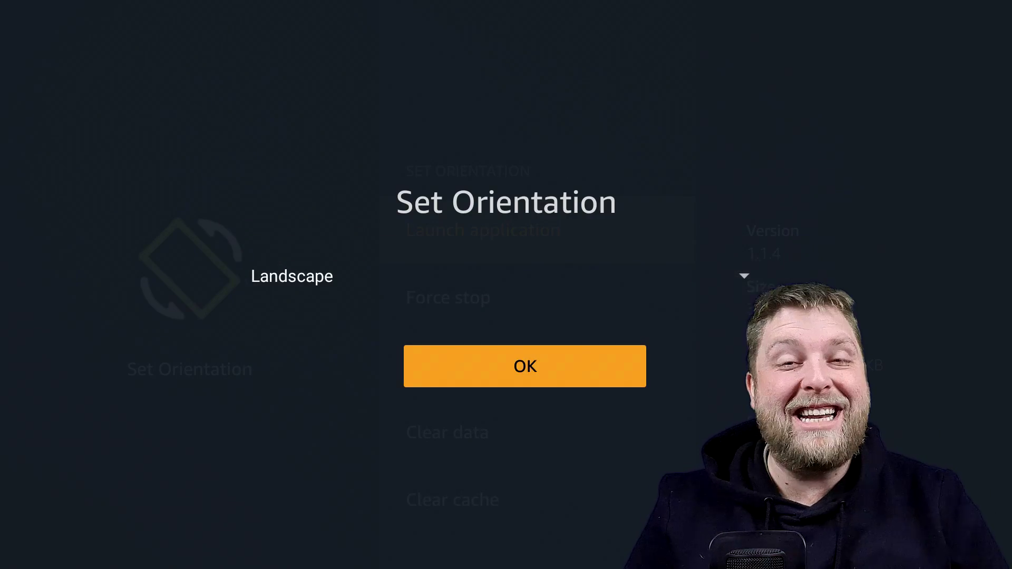
pyautogui.press('Return')
# Launch Movies 2019 from Manage Installed Applications
pyautogui.press('Escape')
pyautogui.press('Up')
pyautogui.press('Up')
pyautogui.press('Up')
pyautogui.press('Up')
pyautogui.press('Up')
pyautogui.press('Down')
pyautogui.press('Down')
pyautogui.press('Down')
pyautogui.press('Return')
pyautogui.press('Down')
pyautogui.press('Return')
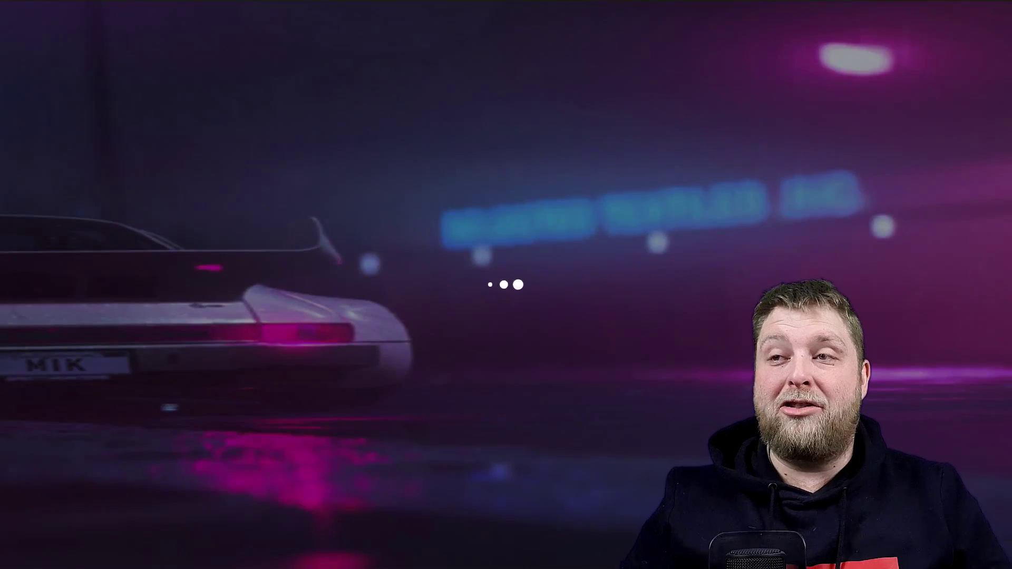